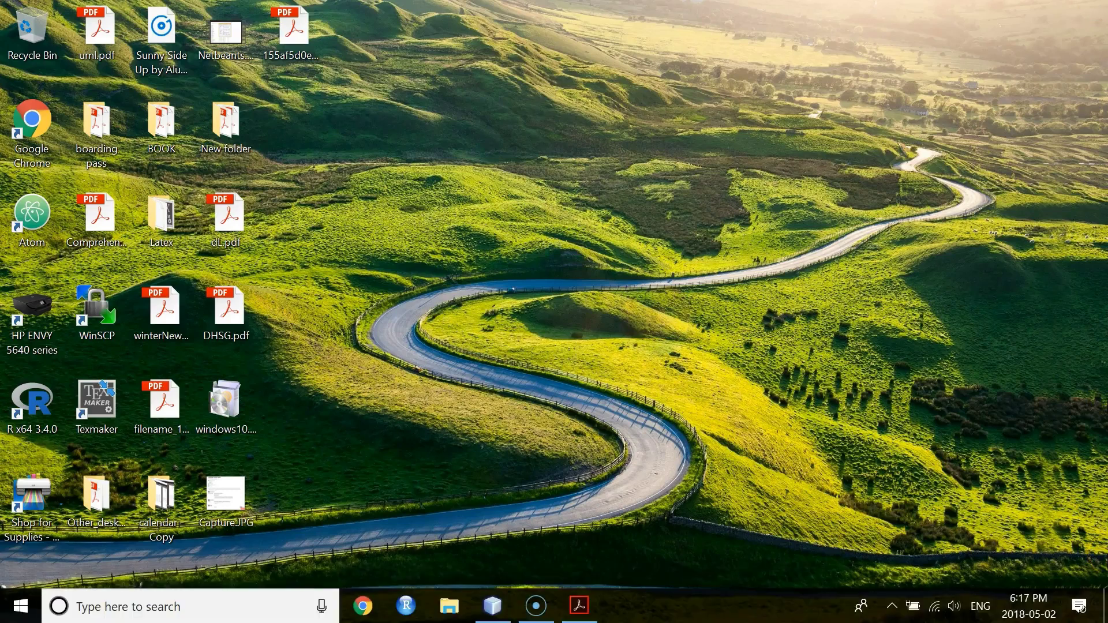
- Restore the NetBeans window showing SceneBuild.java in the JavaFXStage project
left_click(492, 606)
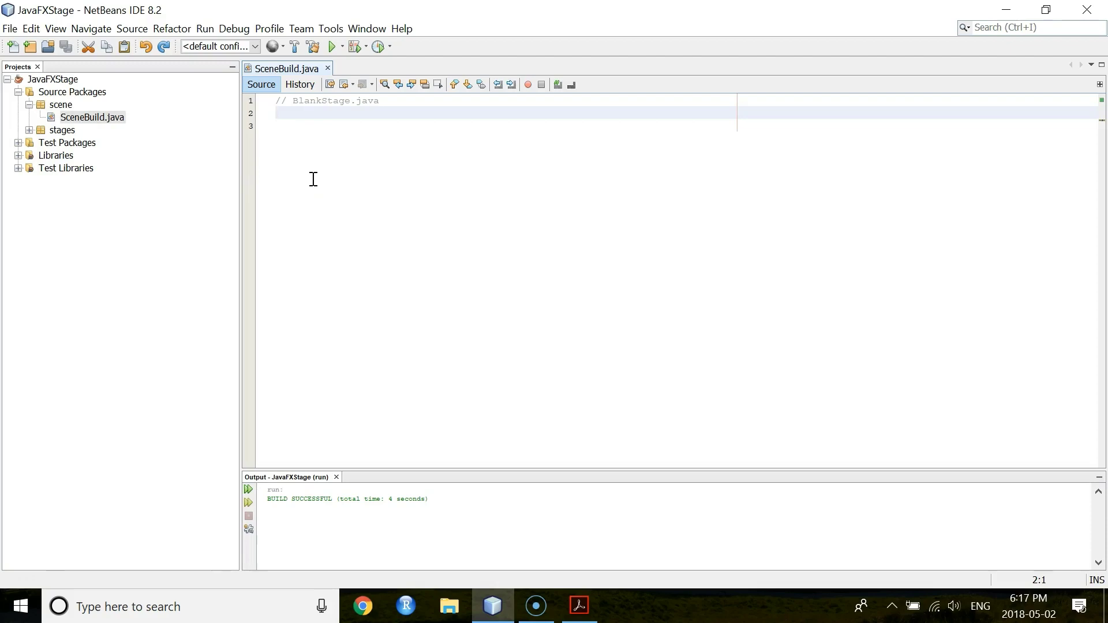
- Paste the JavaFX template titling the stage 'Stage with scene' and add a blank line after the import
type("package scene;  import javafx.application.Application; import javafx.stage.Stage;  public class SceneBuild extends Application {      @Override     public void start(Stage stage) throws Exception {         stage.setTitle(\"Stage with scene\");                  //Code Goes Here         stage.show();     }      public static void main(String[] args) {         launch(args);     } }")
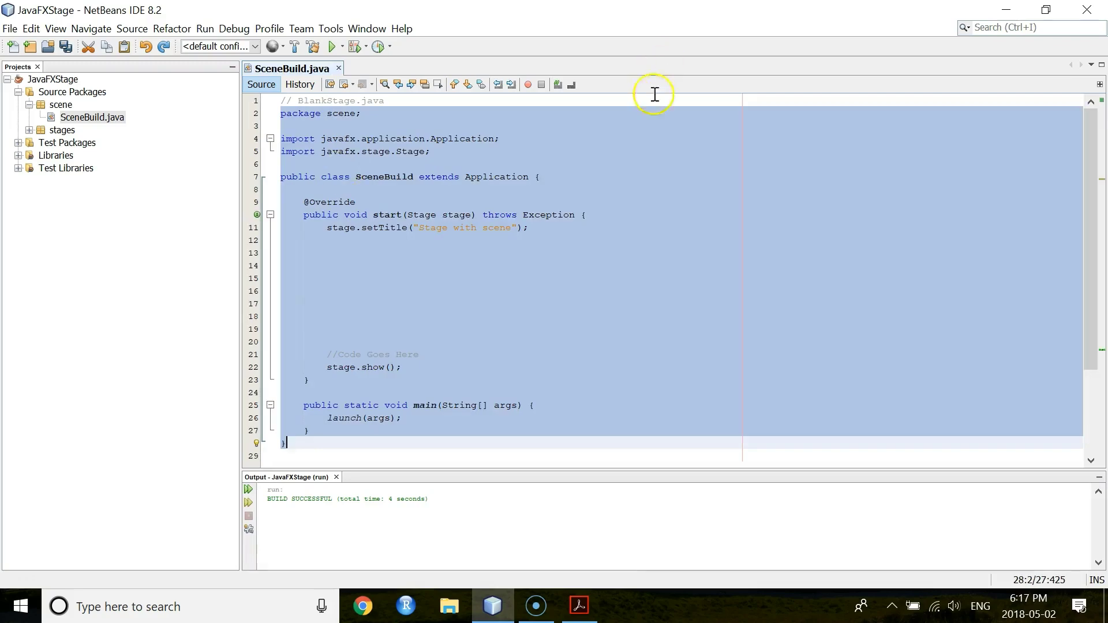
left_click(378, 342)
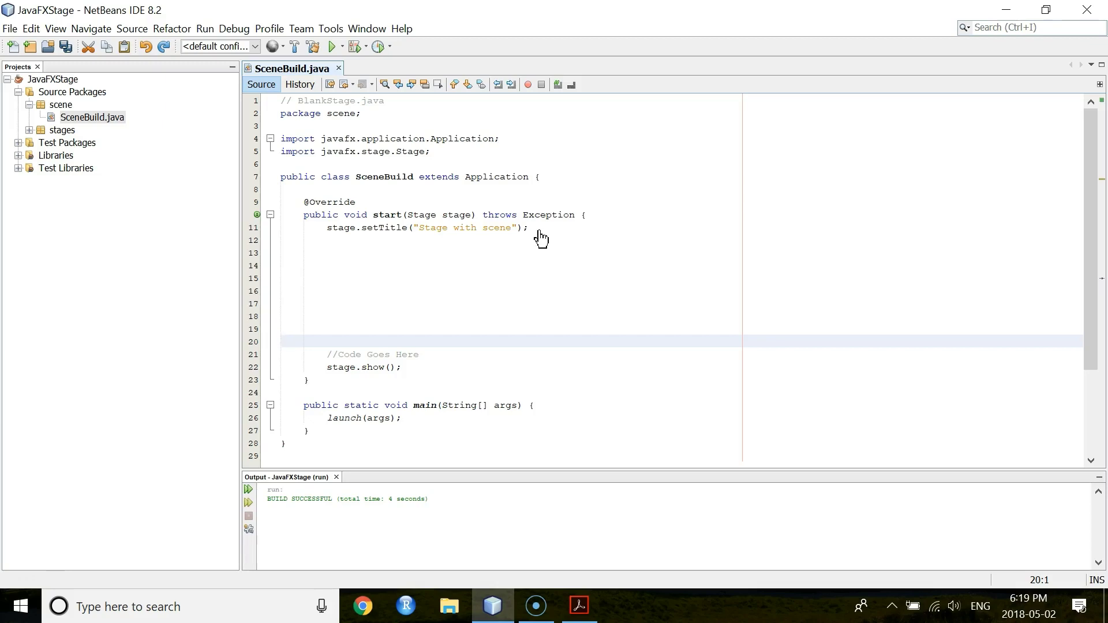
key("Return")
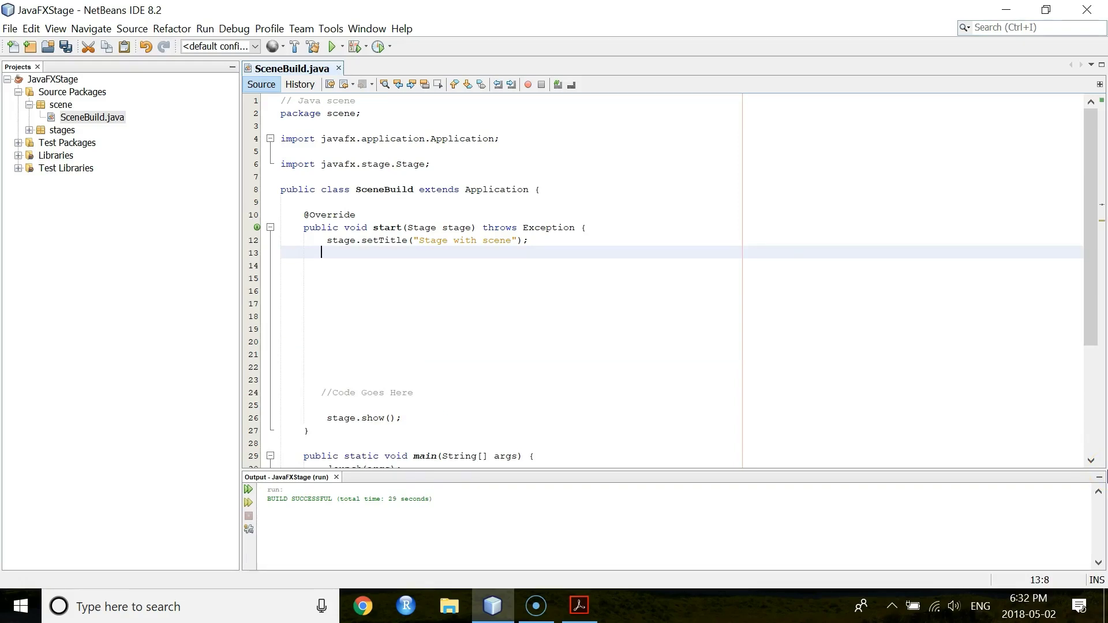
- Add the VBox root and Scene declarations under setTitle
left_click(1105, 464)
key("ctrl+z")
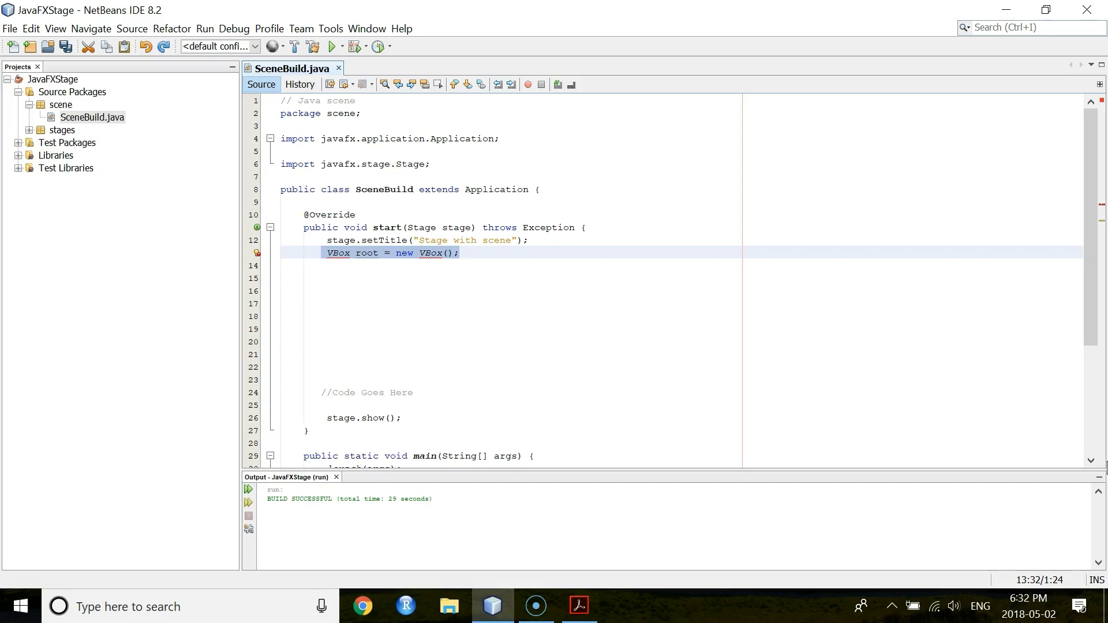
left_click(1106, 492)
key("ctrl+y")
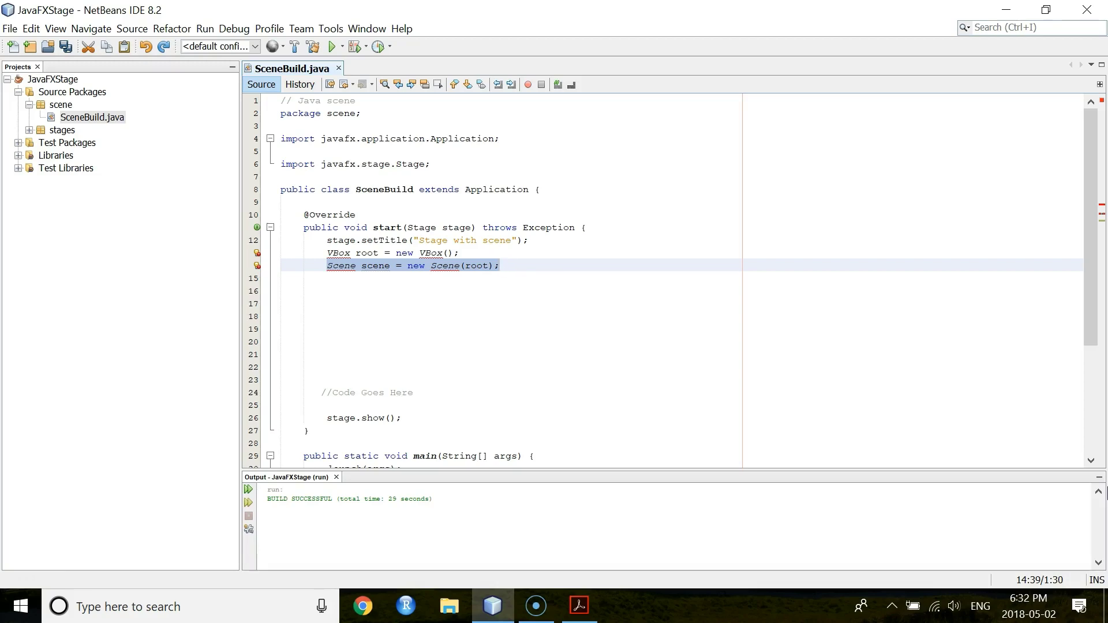
- Drop the width and height from new Scene(root) and declare a 350 by 50 Canvas
left_click(486, 266)
type(", ")
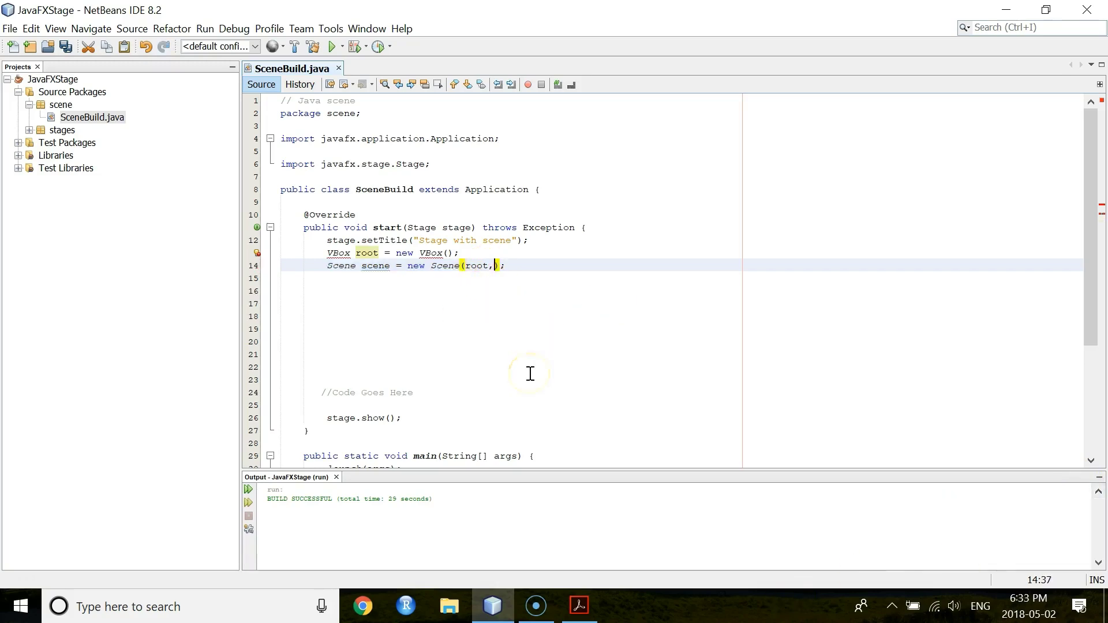
type("251")
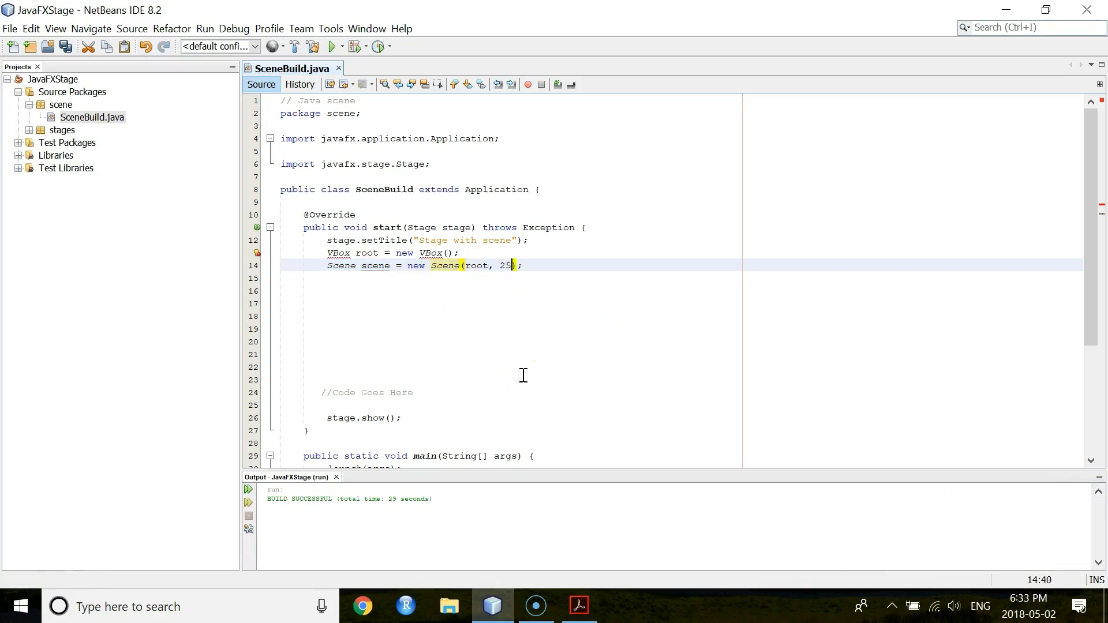
type(", ")
type("251")
key("BackSpace")
key("BackSpace")
key("BackSpace")
key("BackSpace")
key("BackSpace")
key("BackSpace")
key("BackSpace")
key("BackSpace")
key("BackSpace")
key("Return")
type("Canvas canvas = new Canvas(350, 50); // Set canvas Size in Pixels")
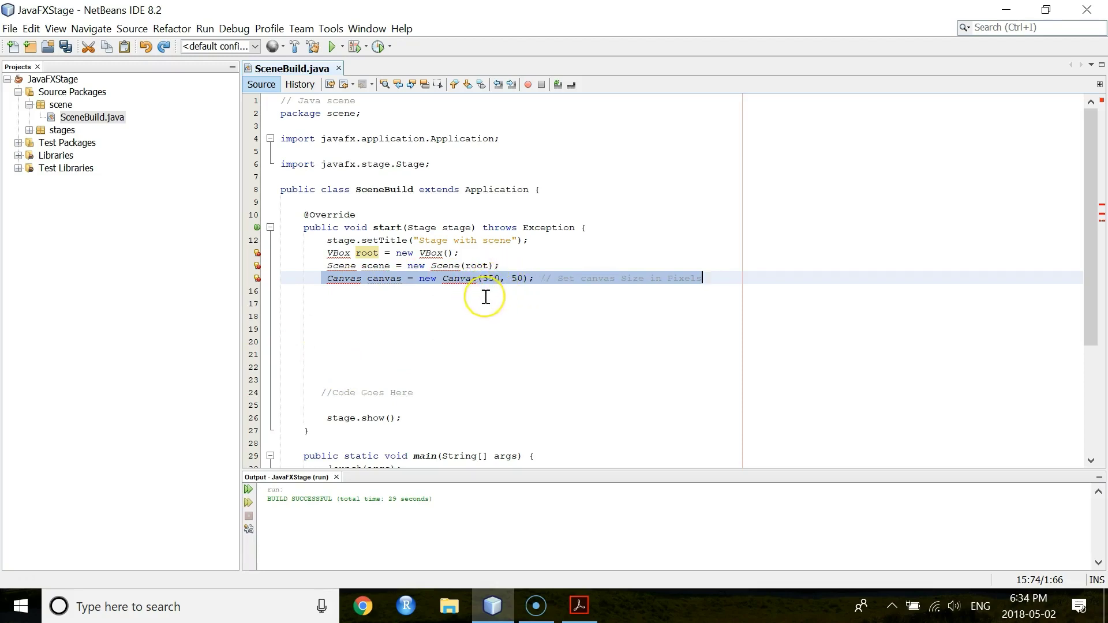
- Add the canvas to root's children and set the scene on the stage, undoing the pasted imports
key("Return")
type("root.getChildren().add(canvas);")
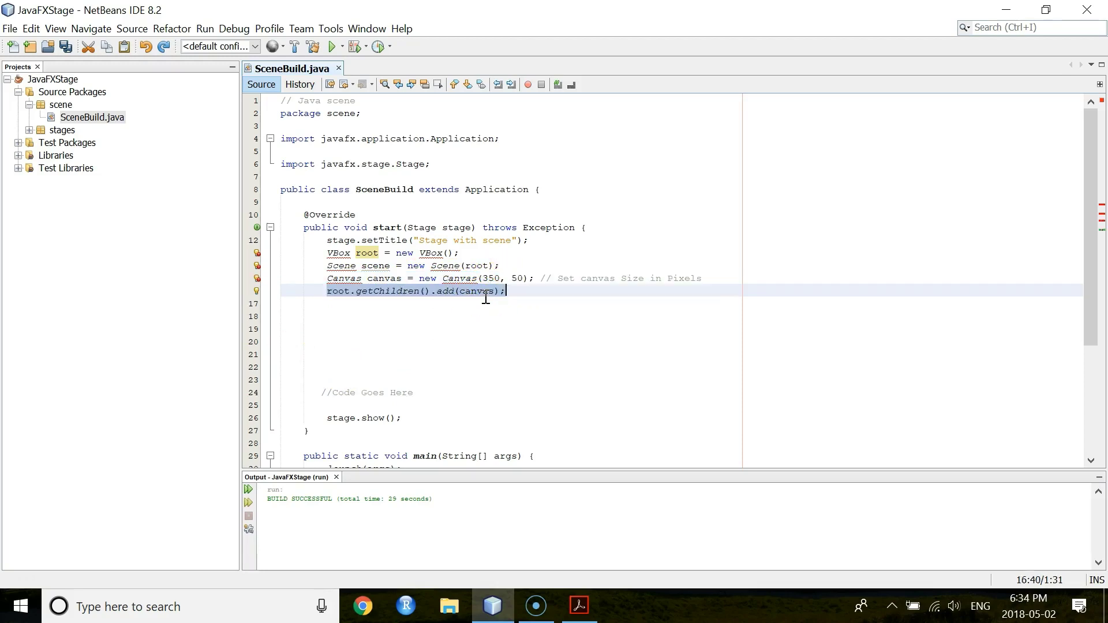
left_click(522, 296)
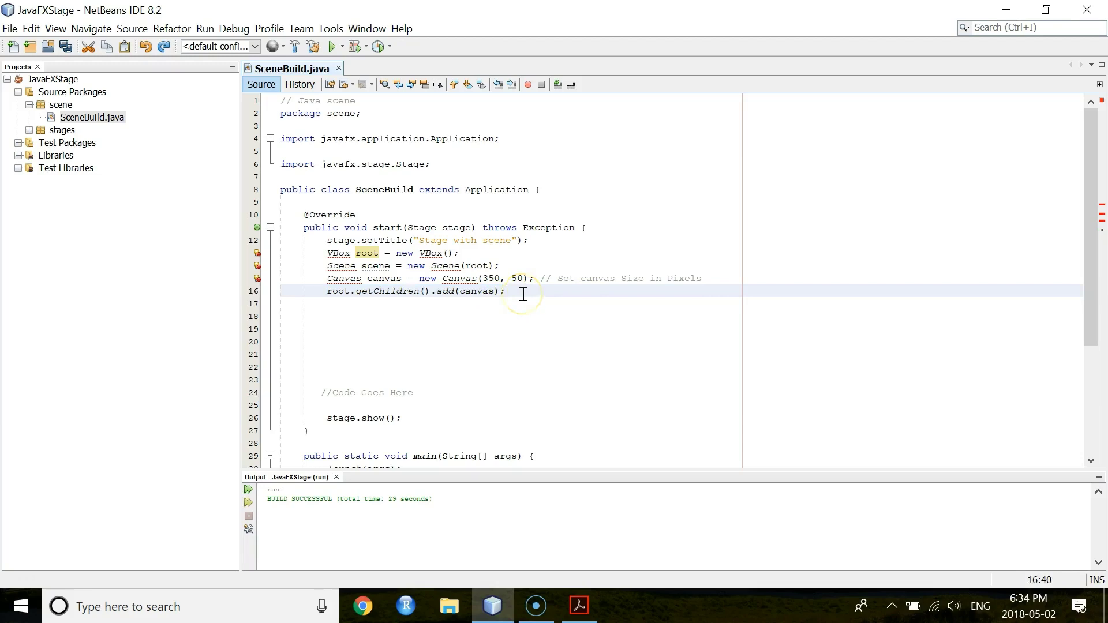
key("Return")
type("stage.setScene(scene);")
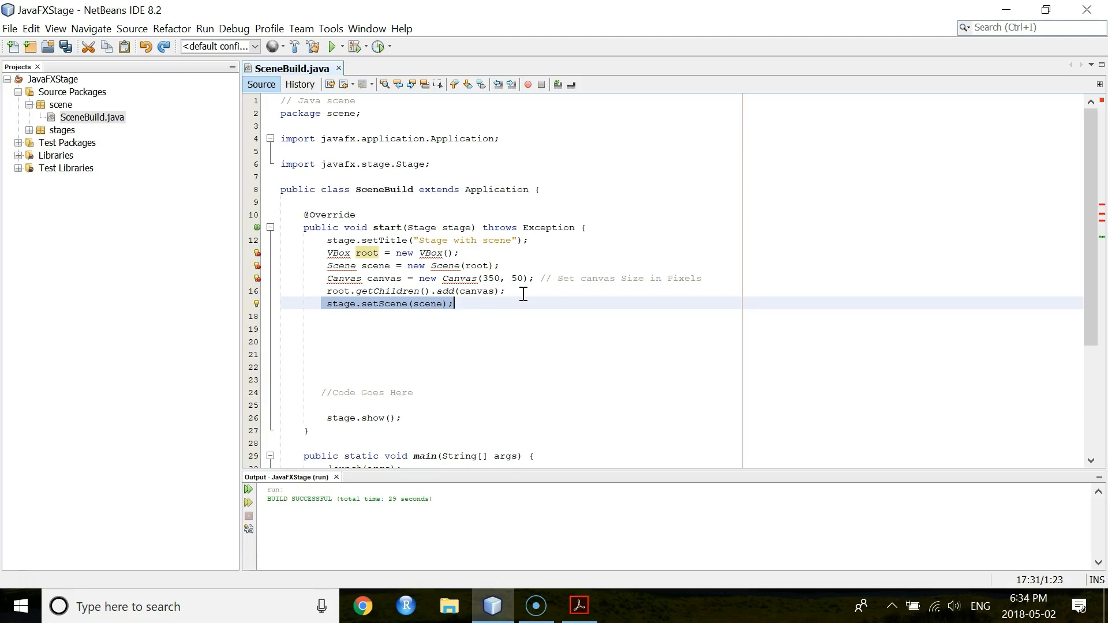
key("ctrl+shift+i")
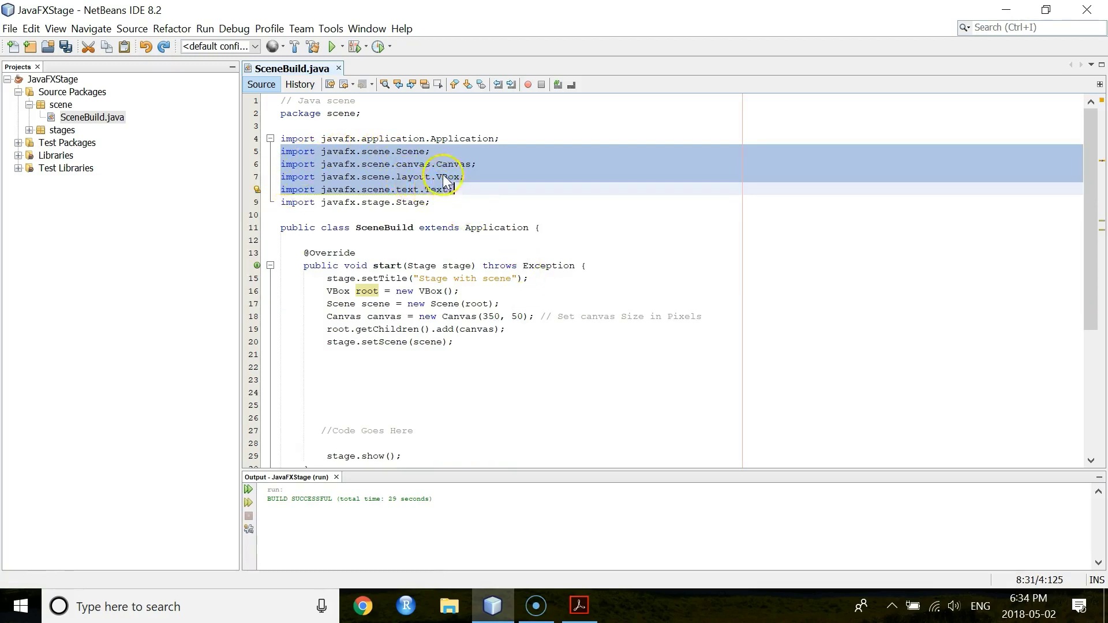
key("ctrl+z")
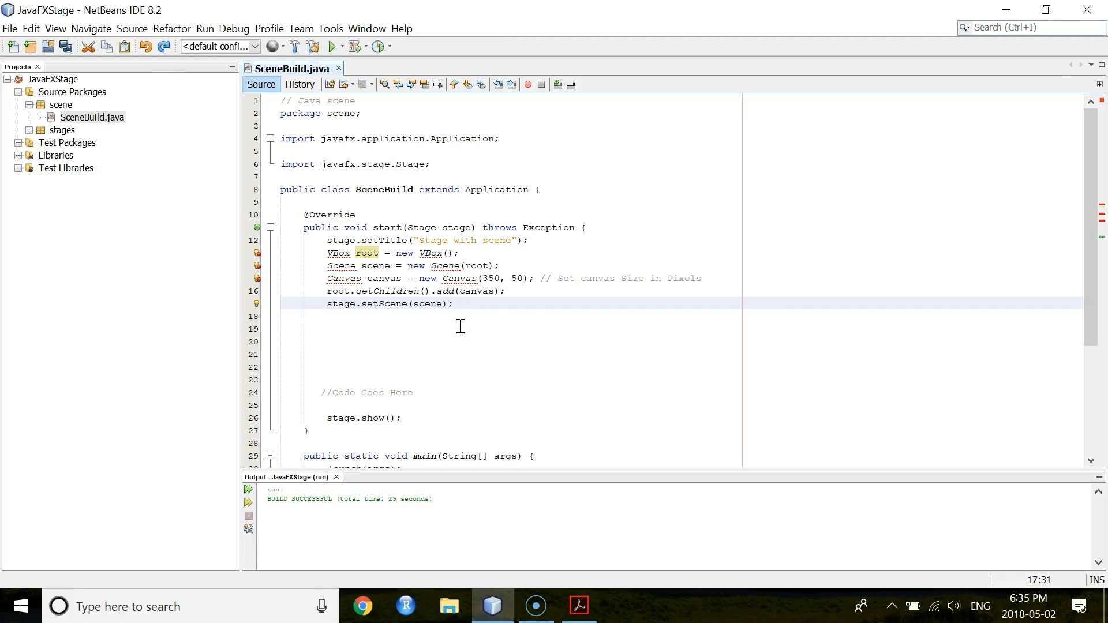
- Import Scene, Canvas, VBox and Text through the Fix All Imports dialog
key("ctrl+shift+i")
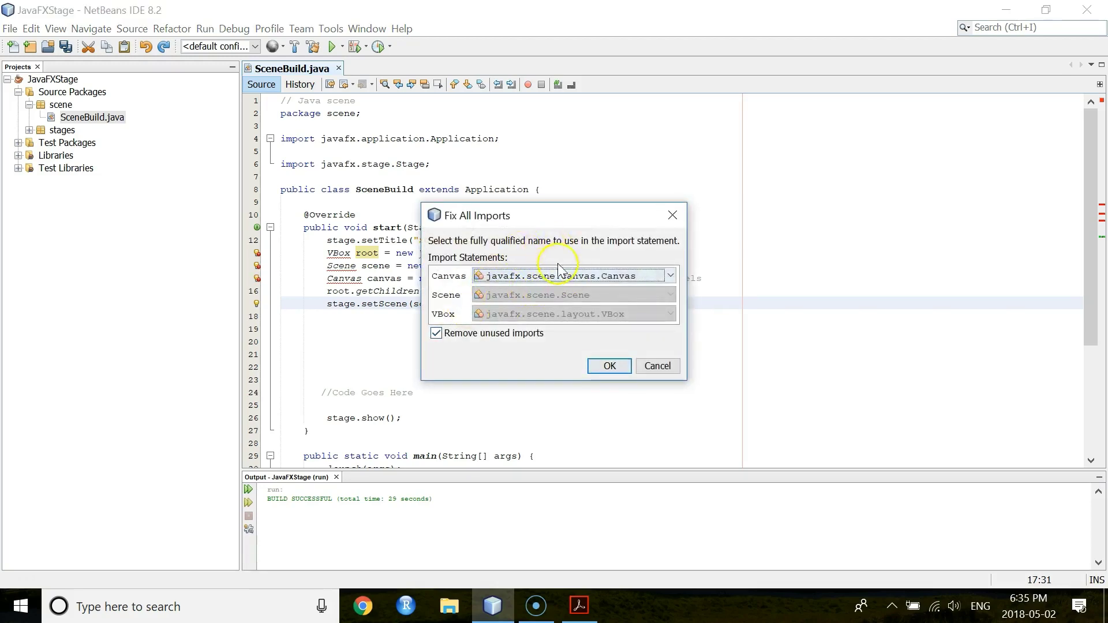
left_click(605, 365)
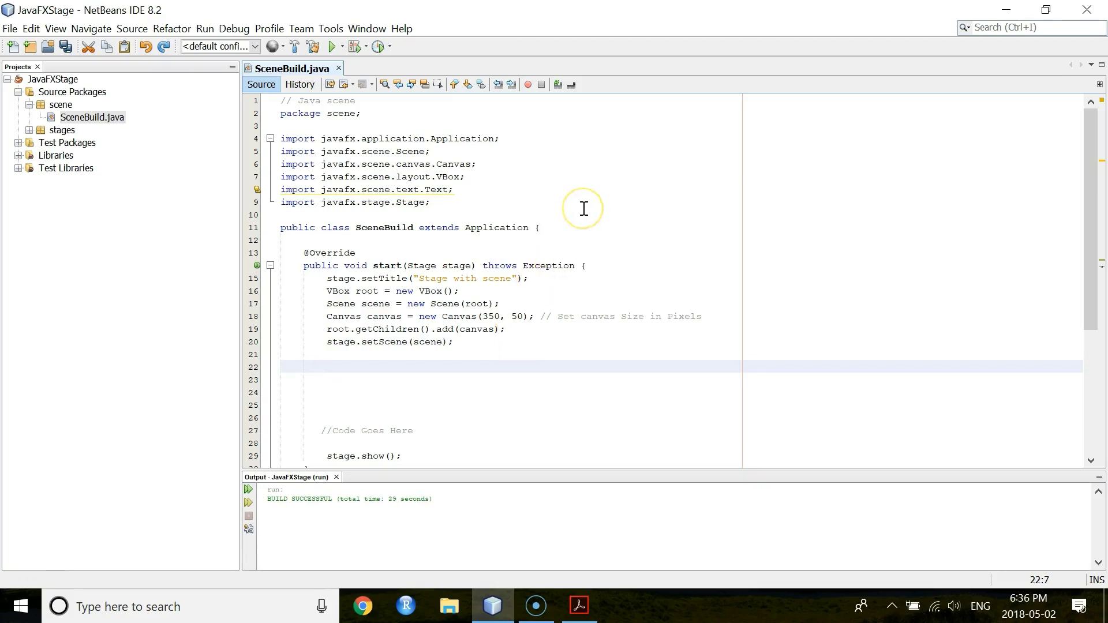
left_click(374, 367)
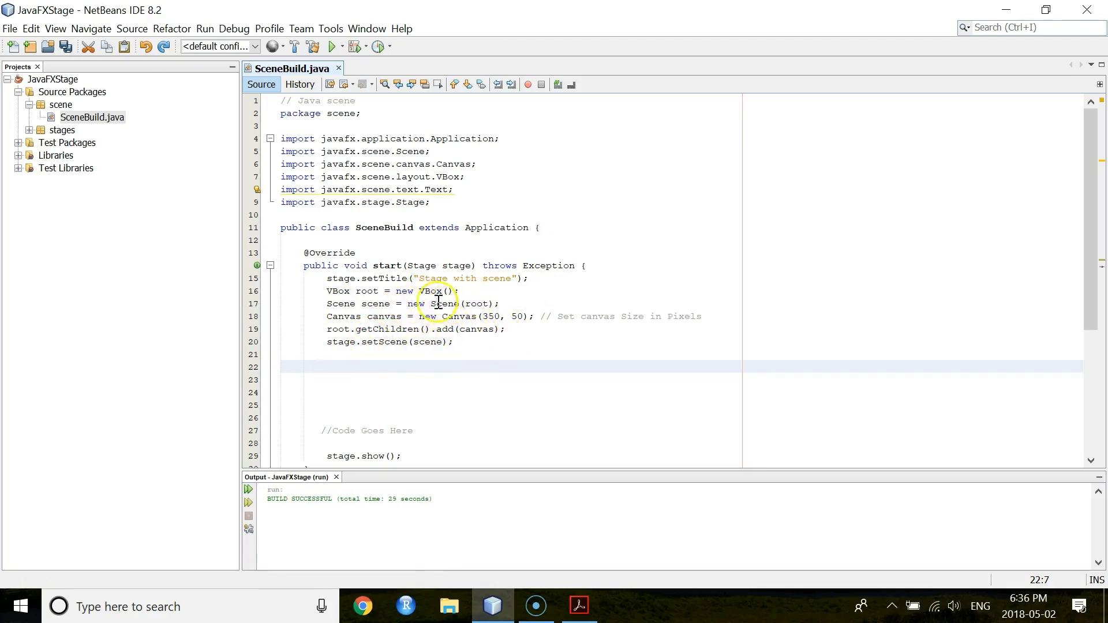
right_click(616, 186)
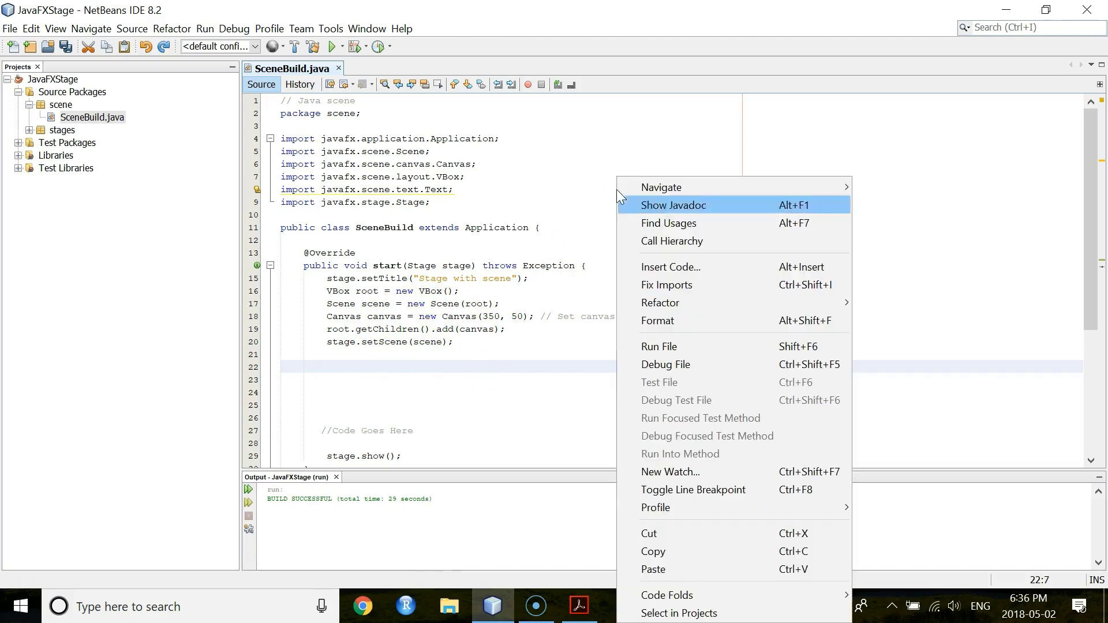
left_click(663, 354)
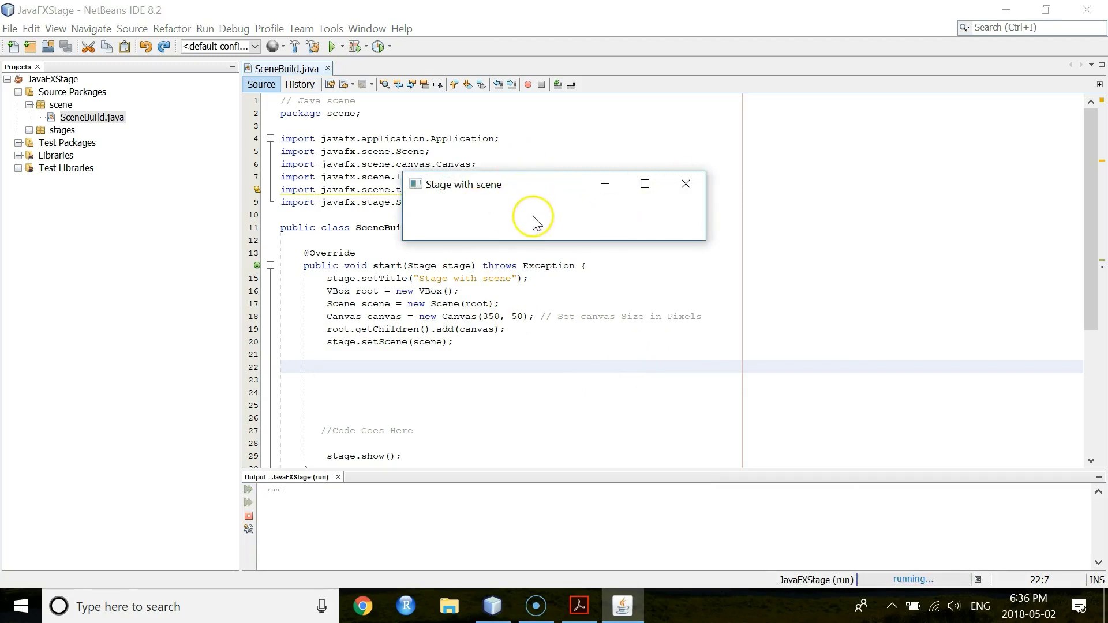
left_click(686, 184)
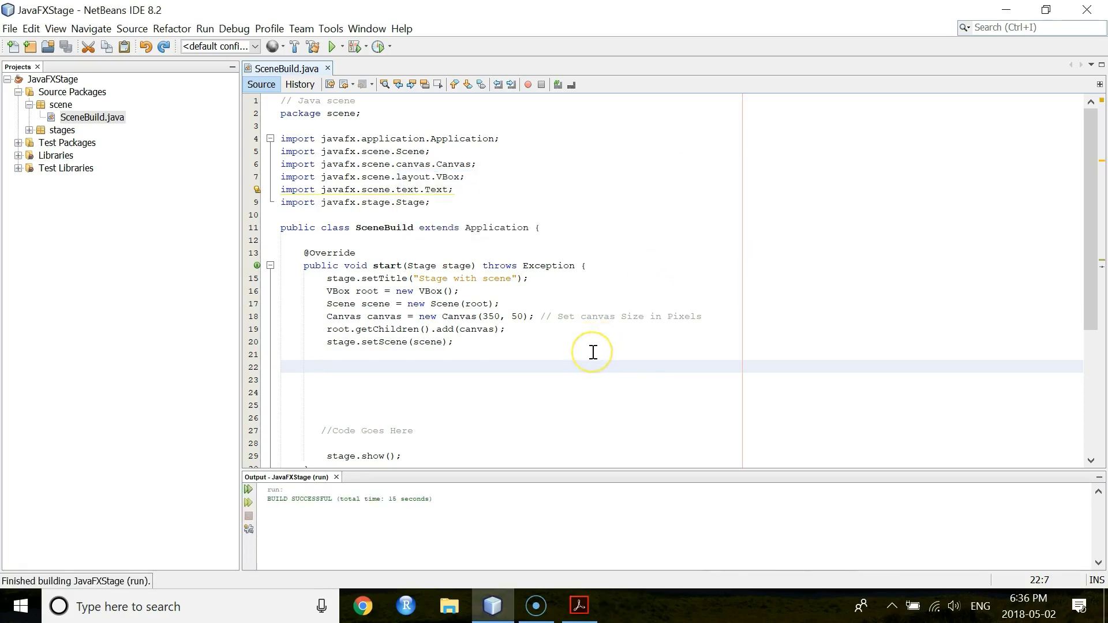
type("Text msg = new Text(\"HELLO JAVAFX\");")
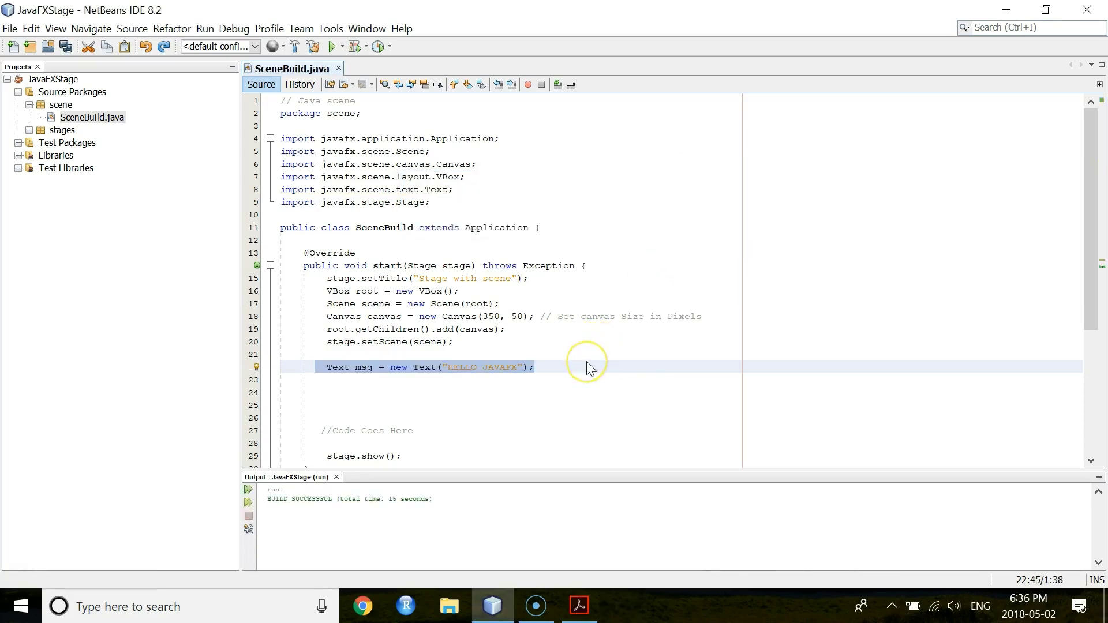
- Create a Text msg reading 'HELLO JAVAFX' and add it to root's children
key("ctrl+z")
key("ctrl+y")
key("ctrl+y")
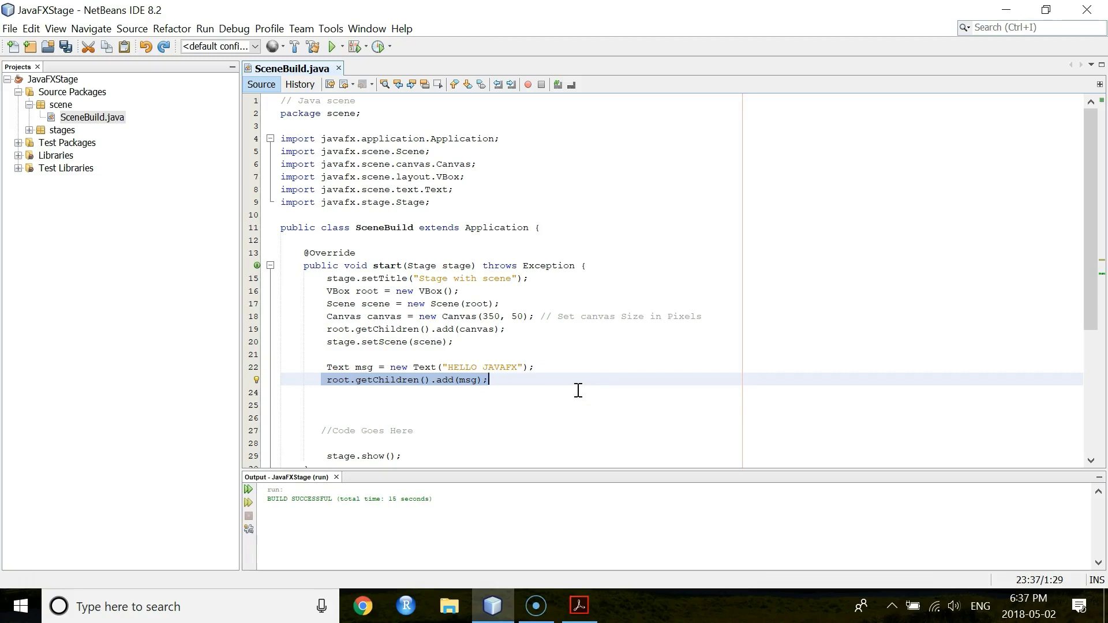
left_click(614, 254)
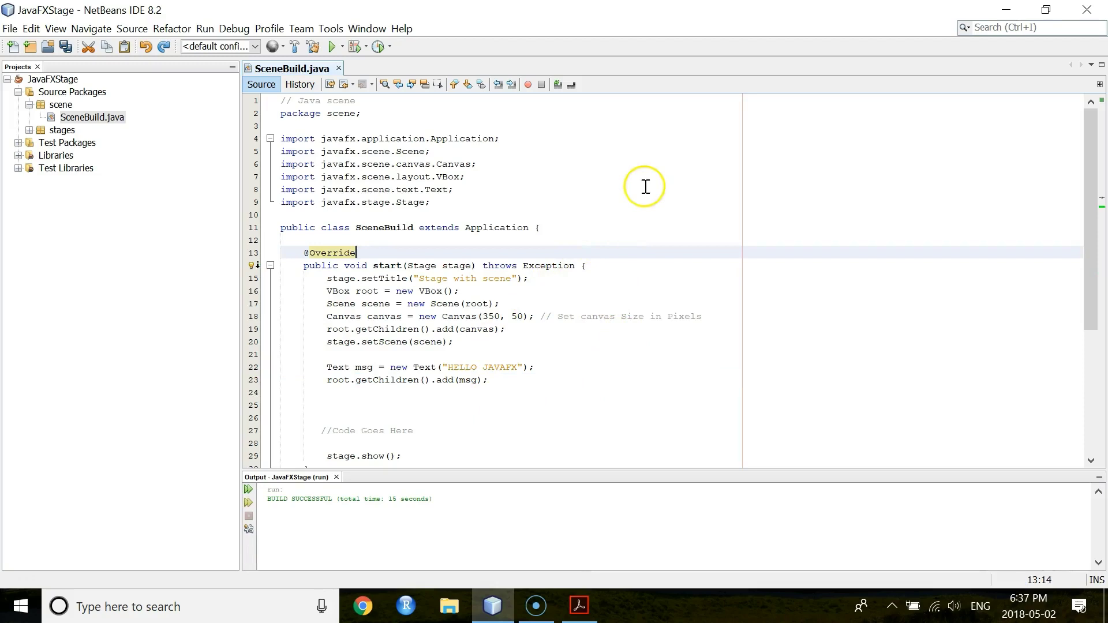
right_click(618, 253)
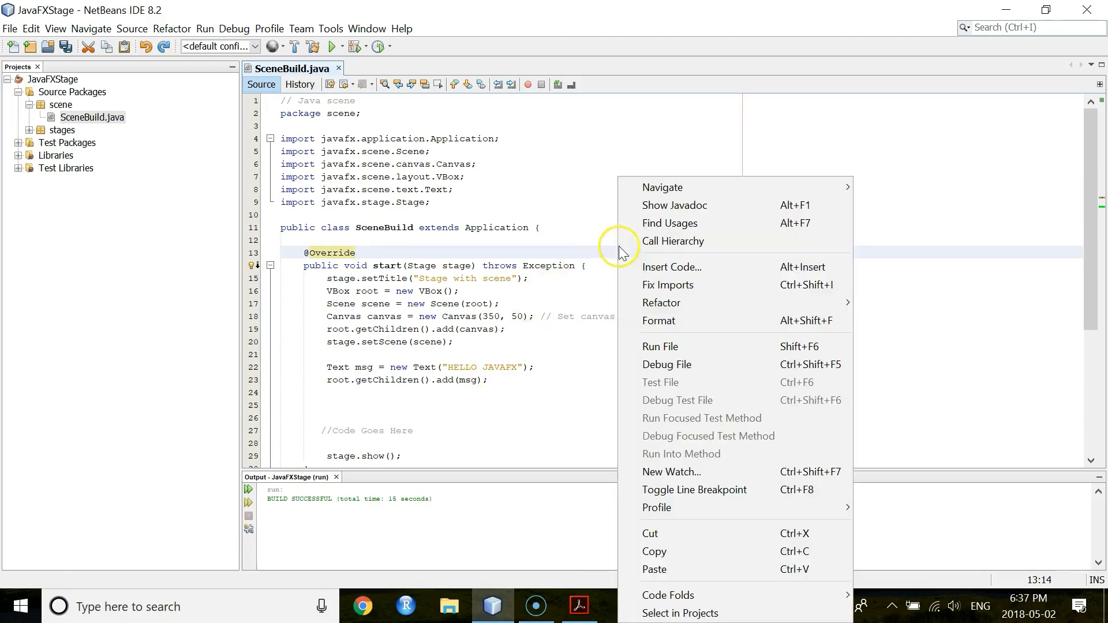
left_click(655, 347)
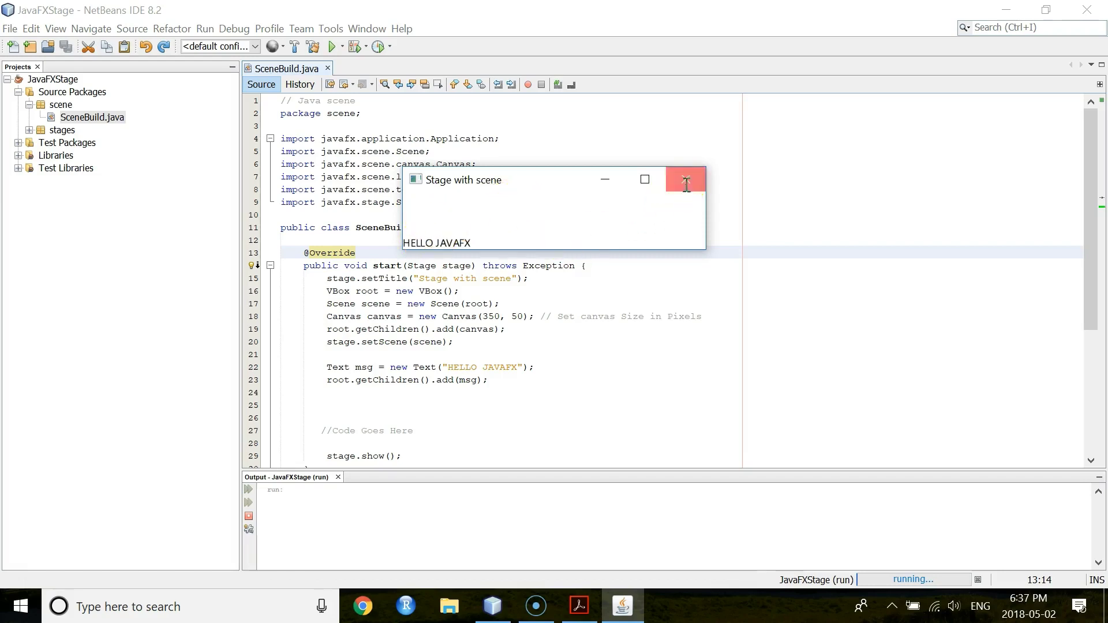
left_click(685, 184)
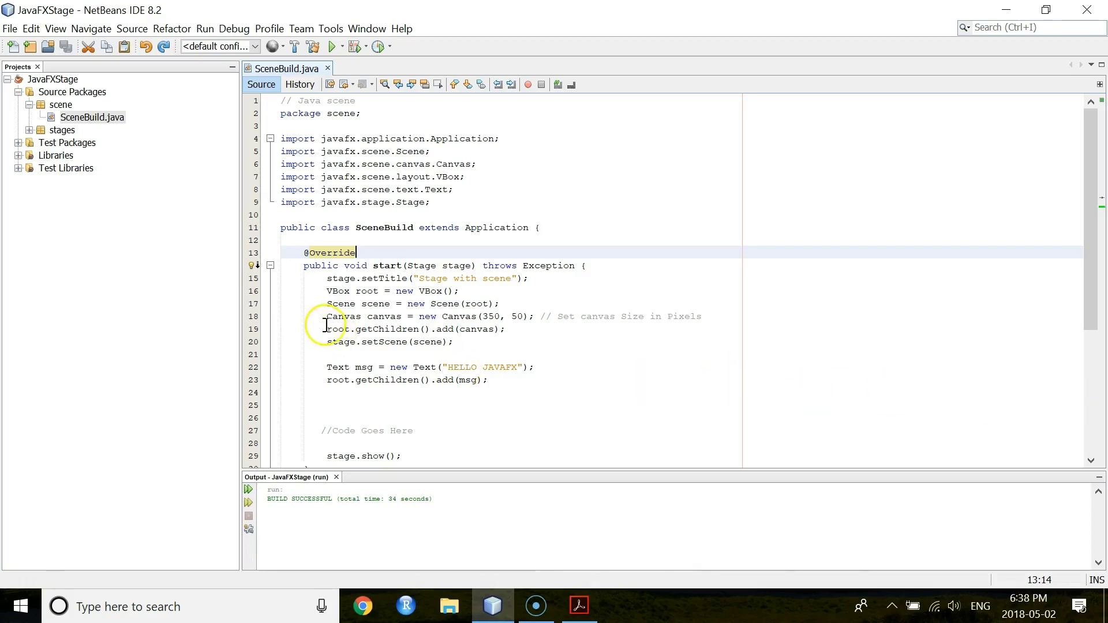
- Raise the canvas height from 50 to 450, run the file, and close the taller window
left_click(512, 316)
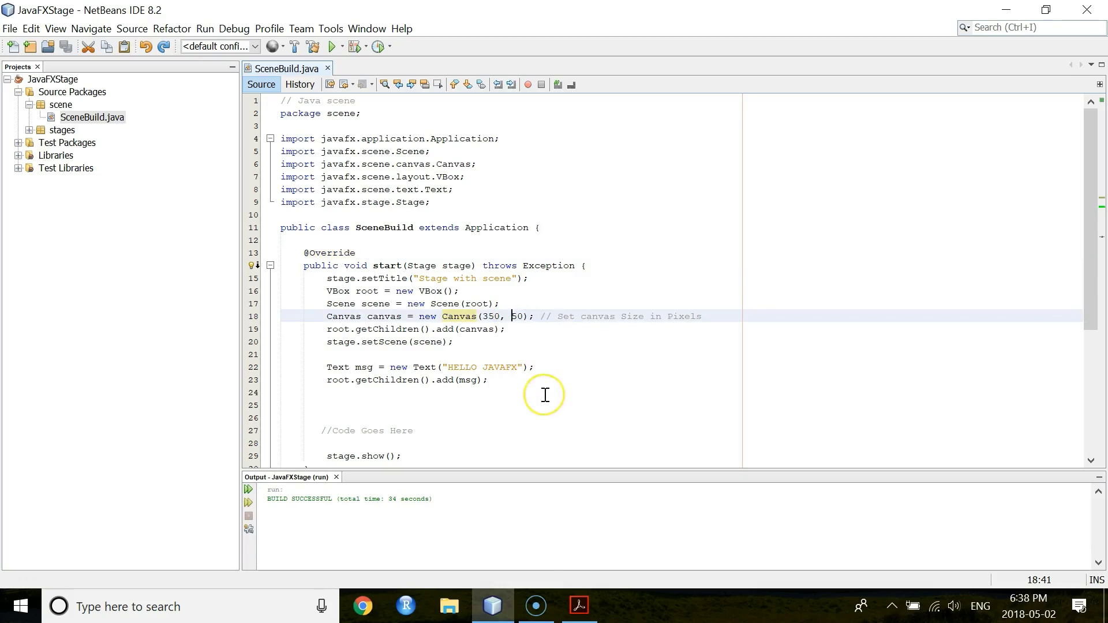
type("4")
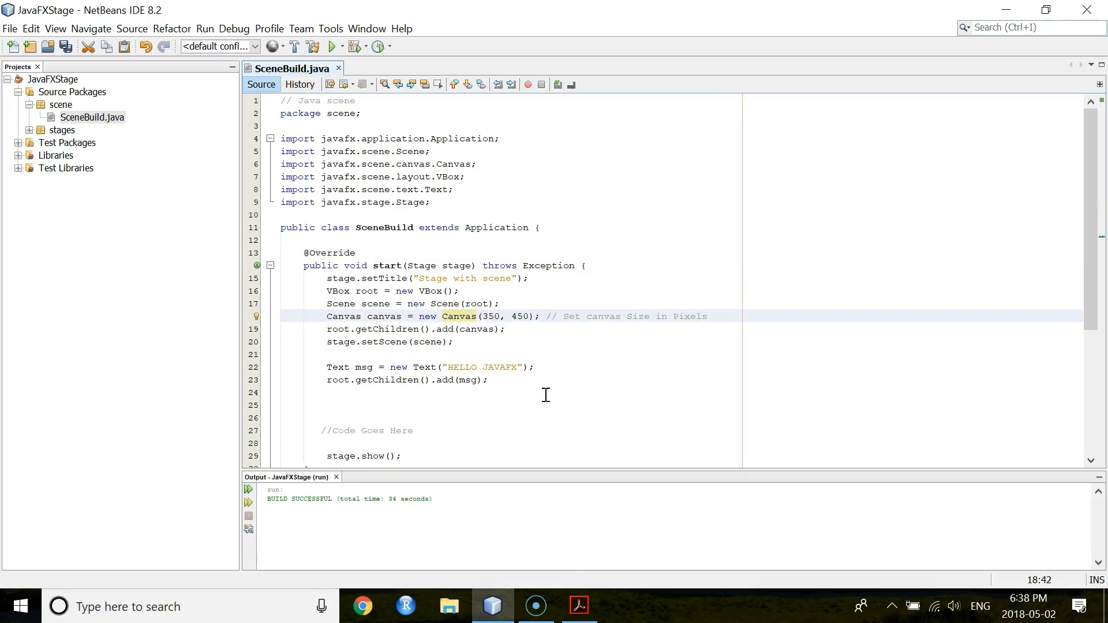
right_click(616, 224)
left_click(660, 345)
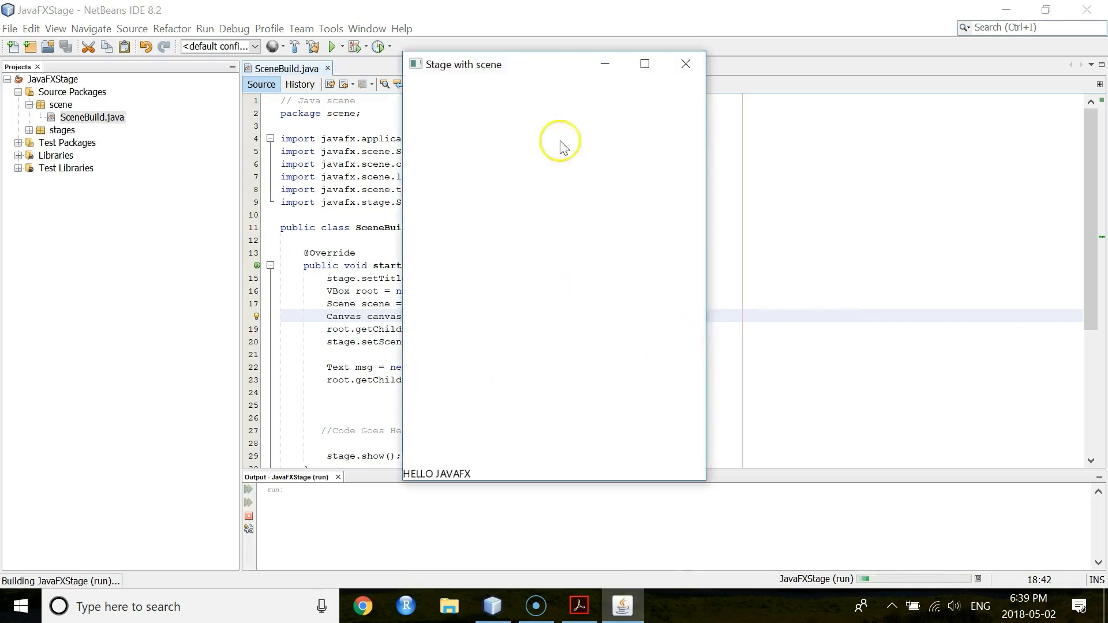
left_click(686, 64)
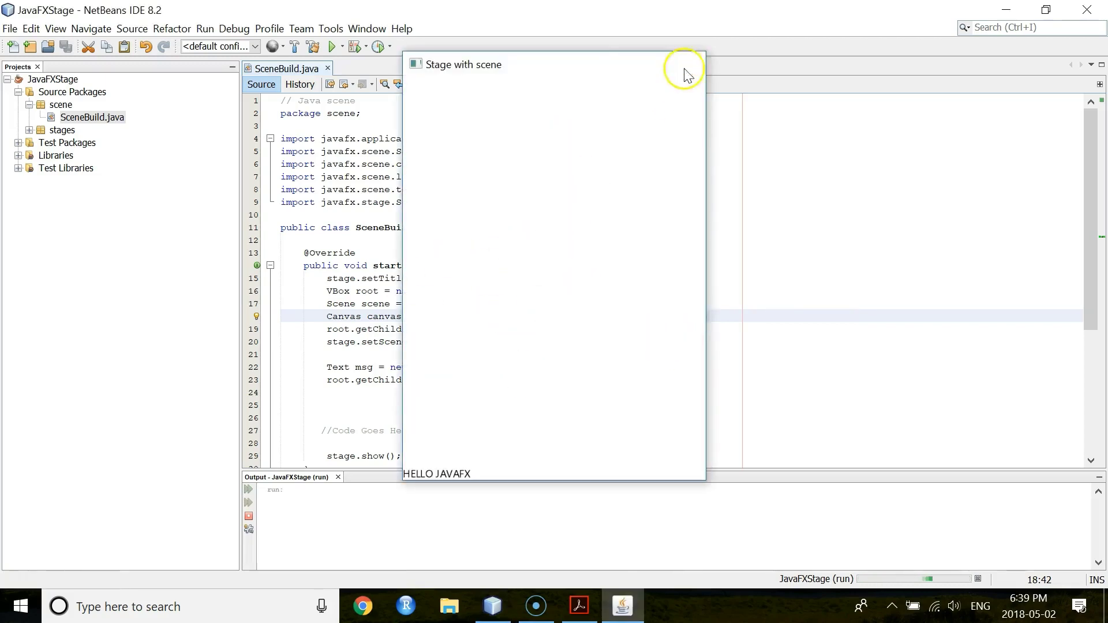
- Widen the canvas from 350 to 650, run the file, and close the wider window
left_click(490, 316)
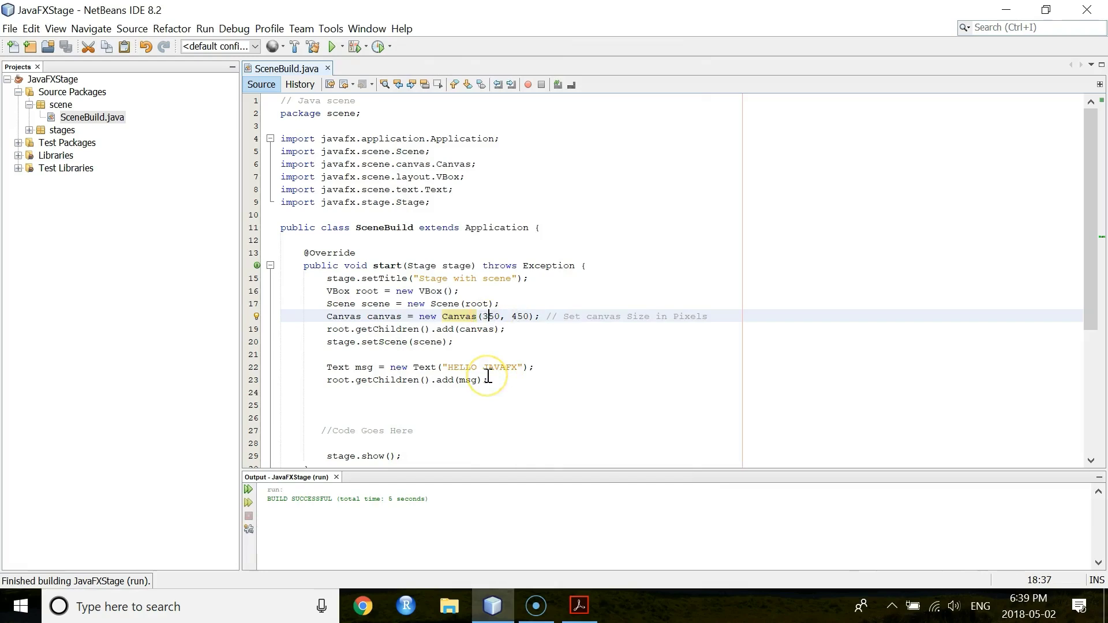
key("BackSpace")
type("6")
right_click(588, 181)
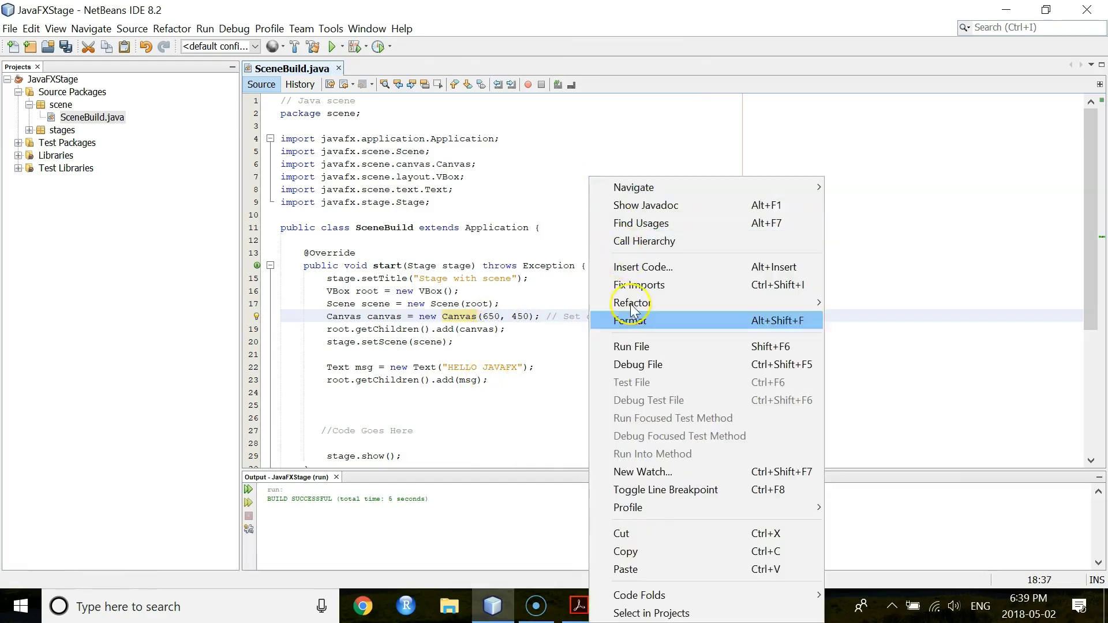
left_click(638, 351)
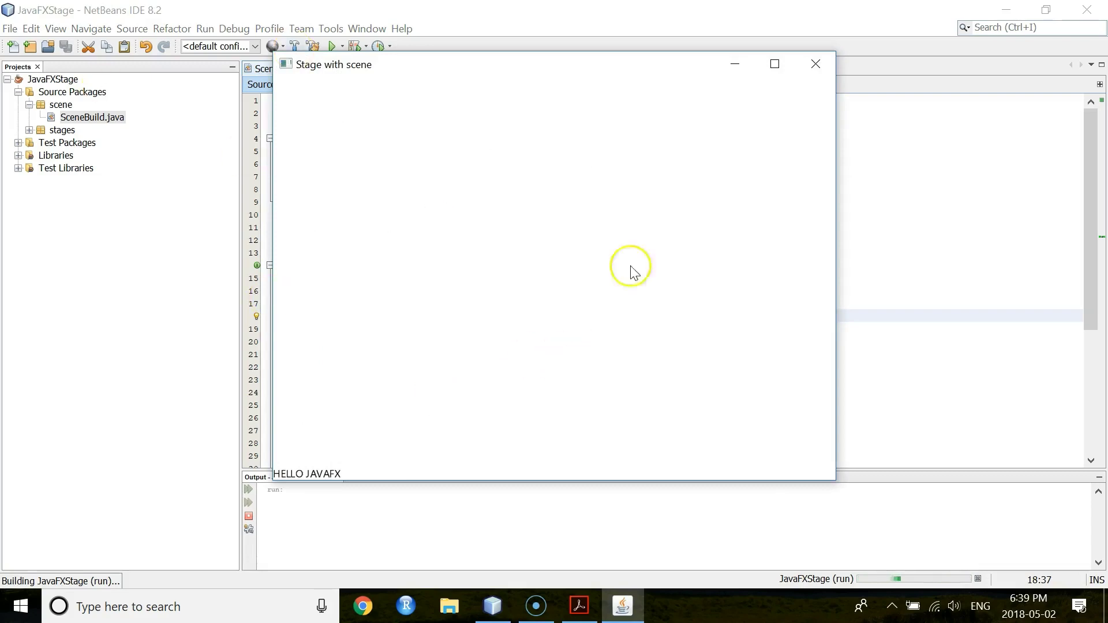
left_click(815, 64)
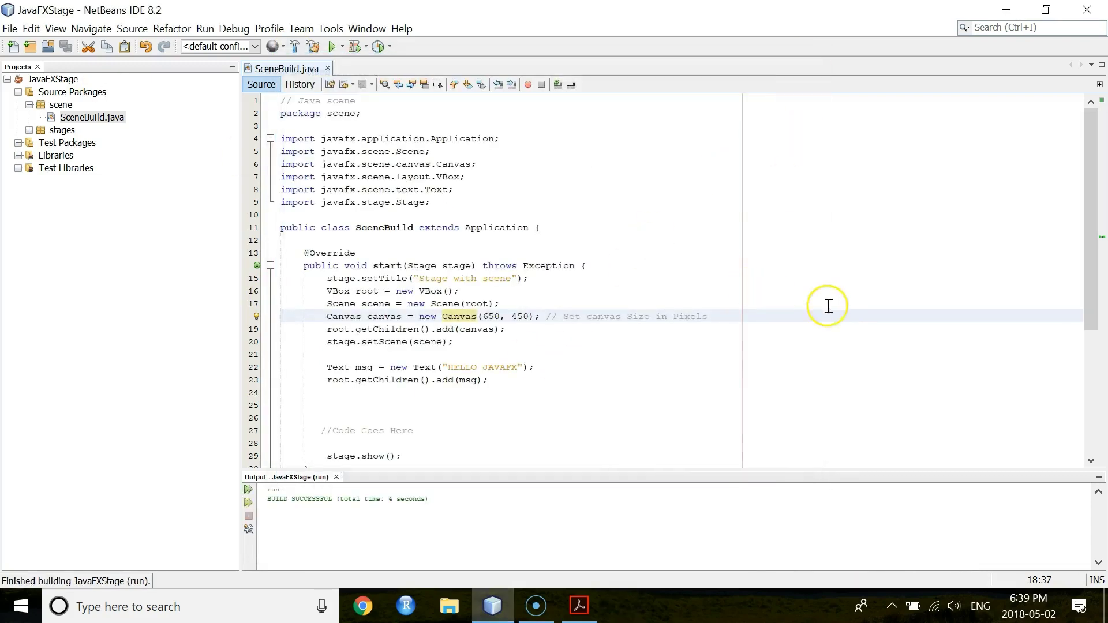